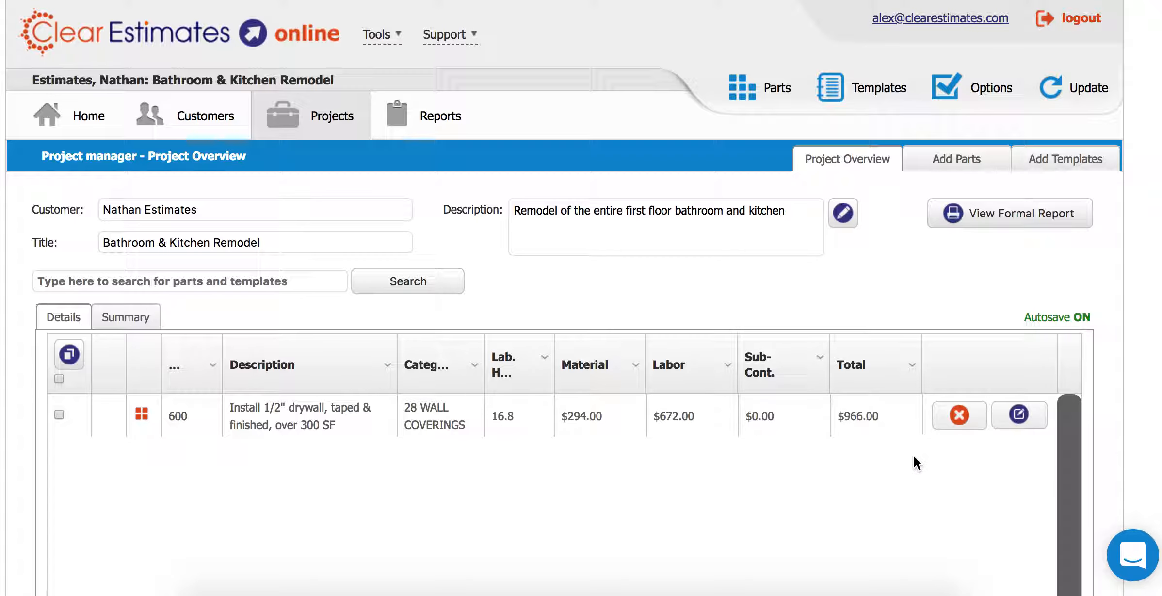
- Open the 1/2" drywall part (600 SF at $0.49/sq. ft) in the Adjust part editor
click(1018, 415)
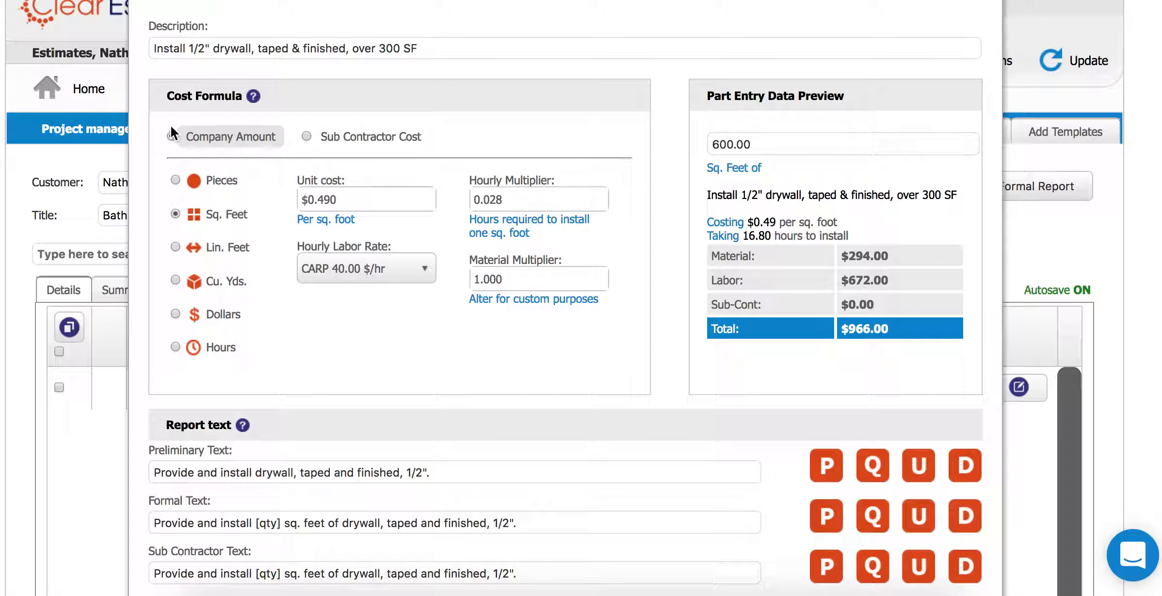
- Switch the drywall cost formula to Sub Contractor Cost, previewing $294.00
click(306, 135)
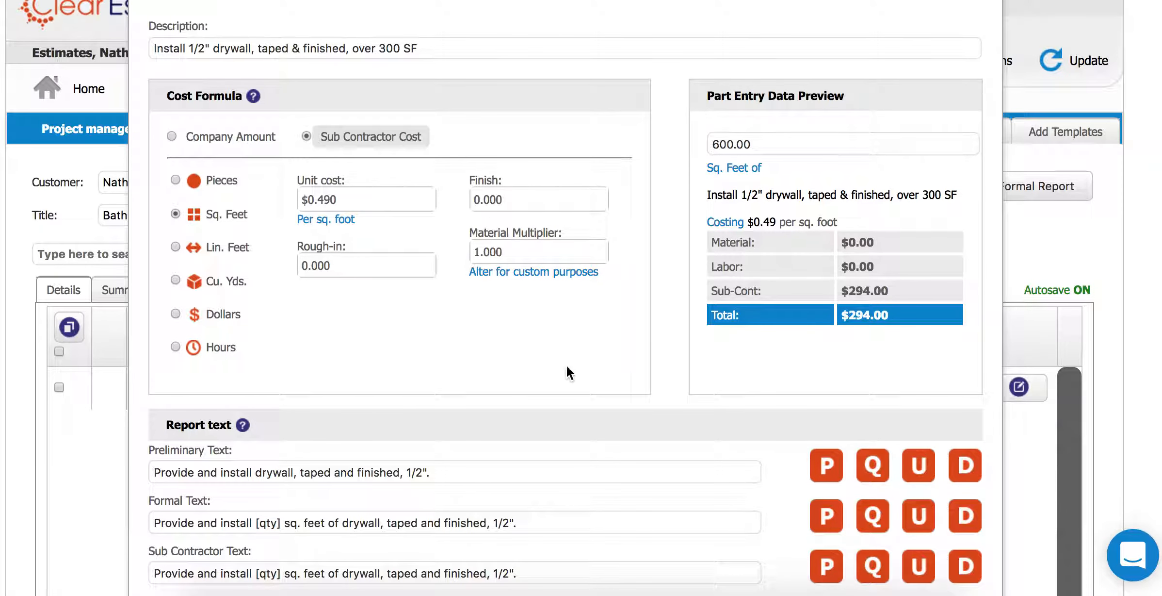
- Set the cost formula back to Company Amount: $294.00 material plus $672.00 labor
click(171, 135)
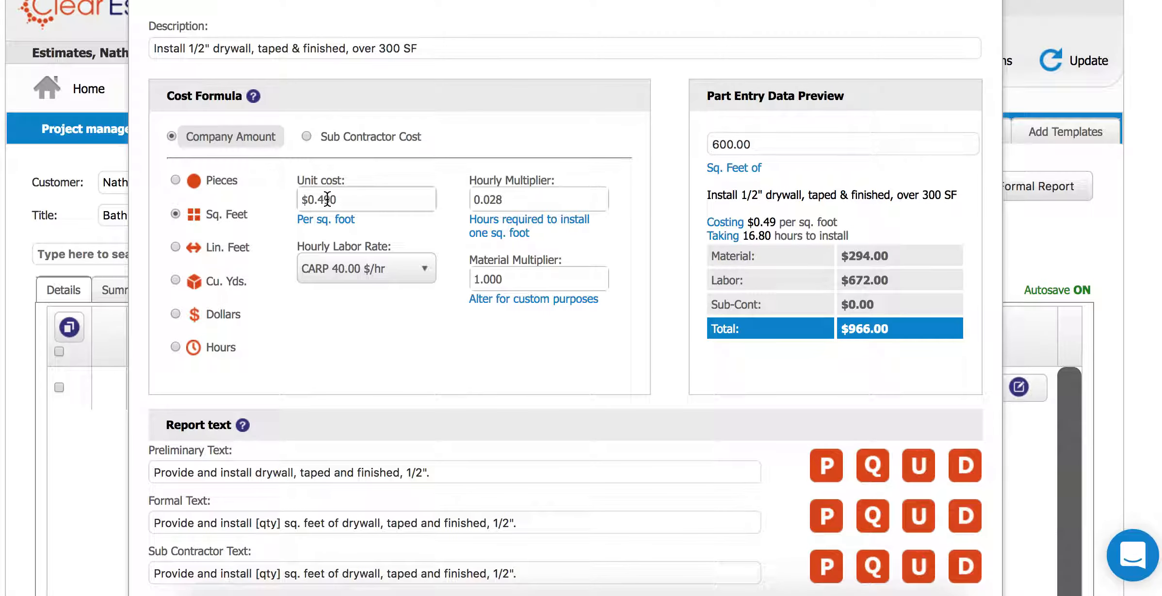
- Change the drywall unit cost from 0.49 to $1.00 per square foot
click(354, 195)
key(BackSpace)
key(BackSpace)
key(BackSpace)
key(BackSpace)
text(1)
click(377, 171)
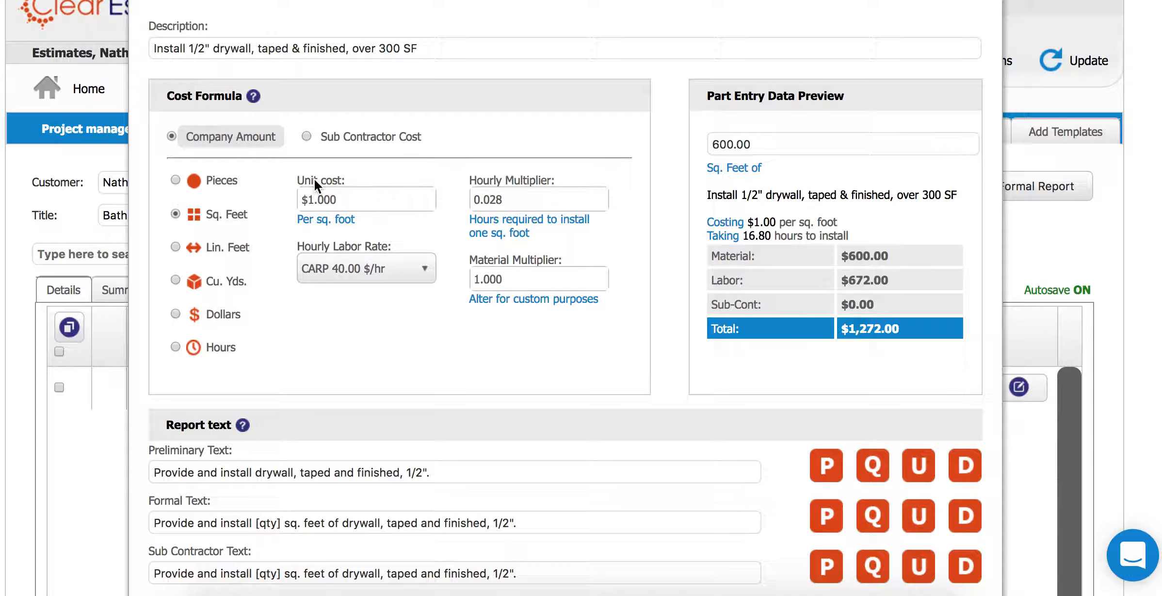
click(517, 280)
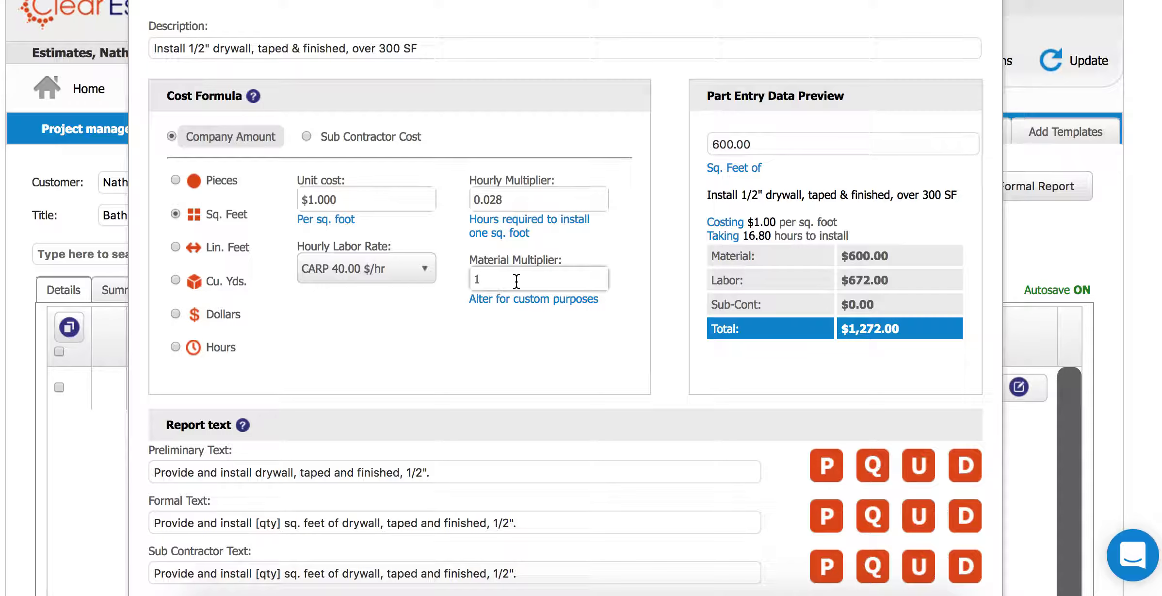
text(.1)
click(512, 321)
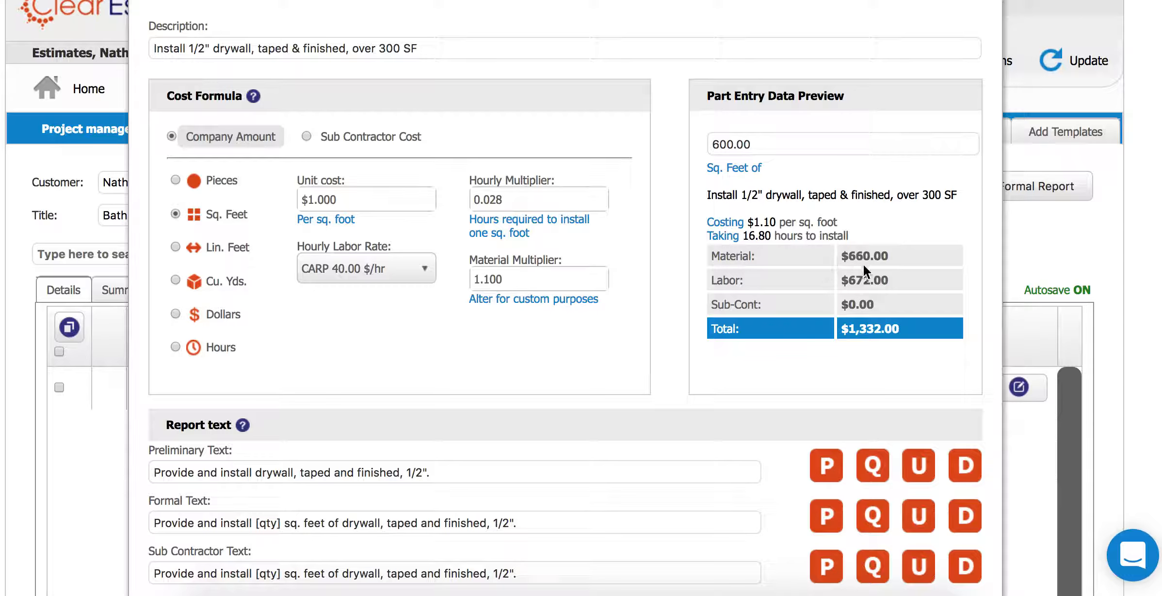
click(513, 279)
key(BackSpace)
key(BackSpace)
key(BackSpace)
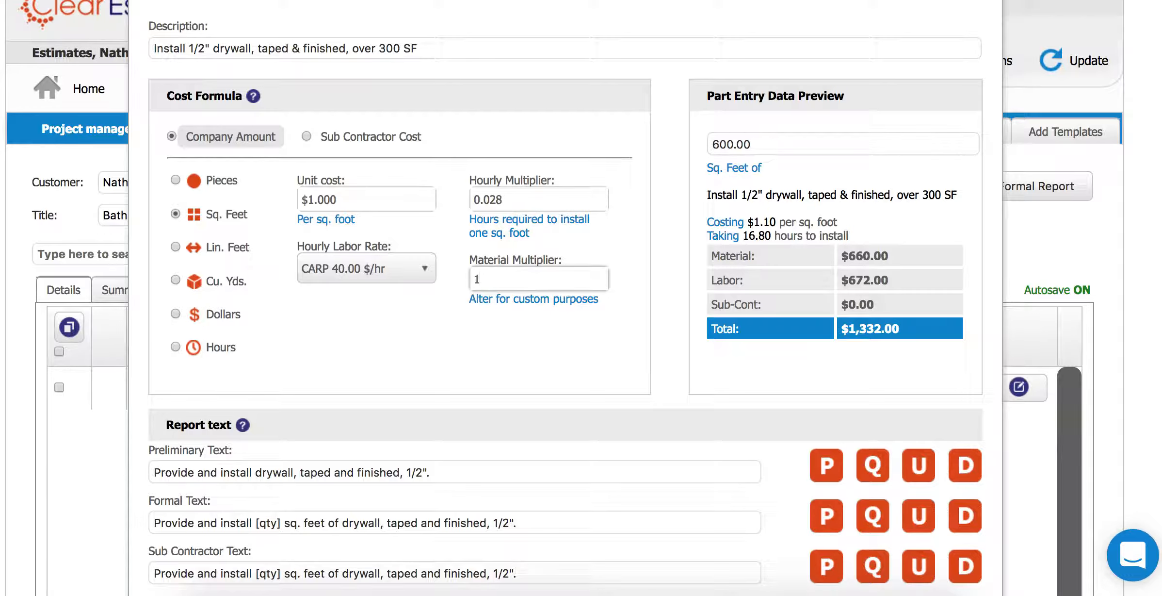
click(573, 325)
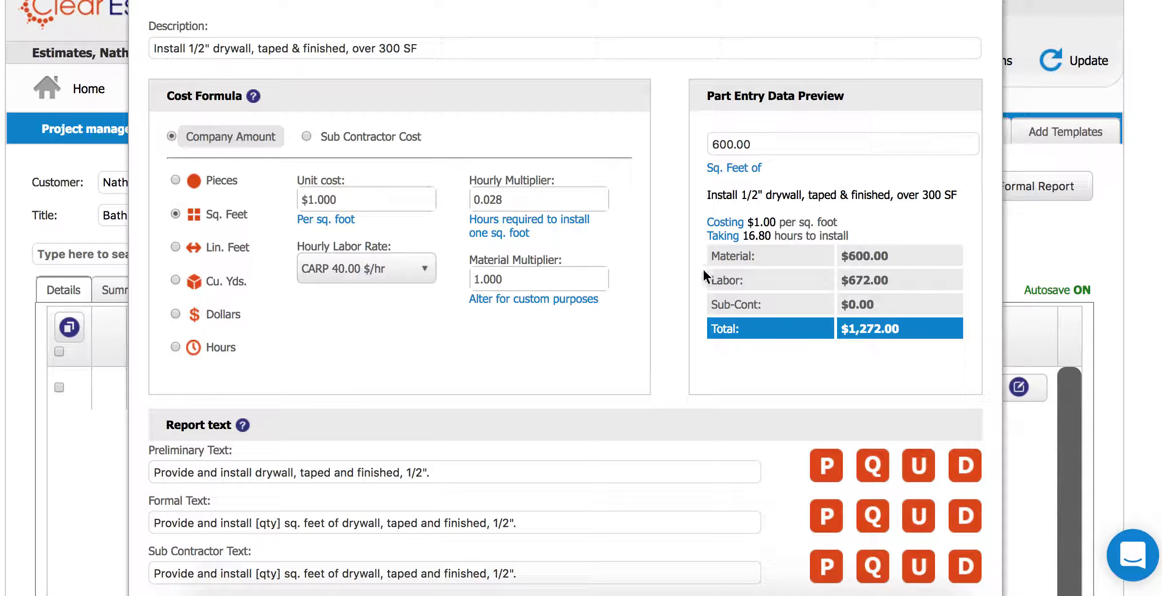
- Change the hourly multiplier from 0.028 to 0.250 hours per square foot
click(514, 200)
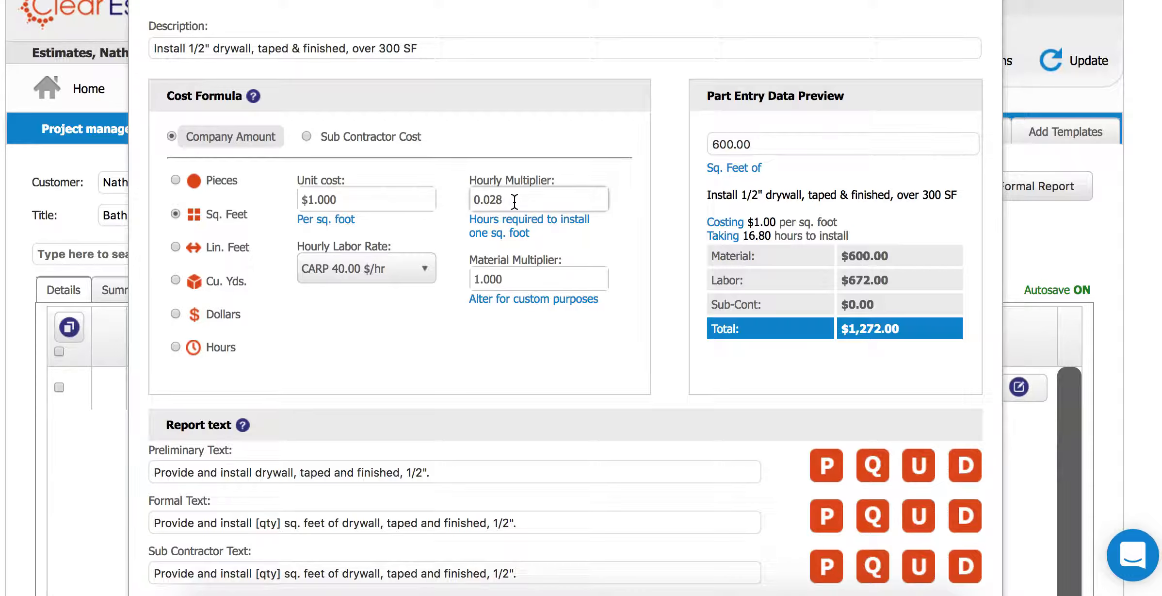
key(BackSpace)
key(BackSpace)
key(BackSpace)
text(25)
click(671, 233)
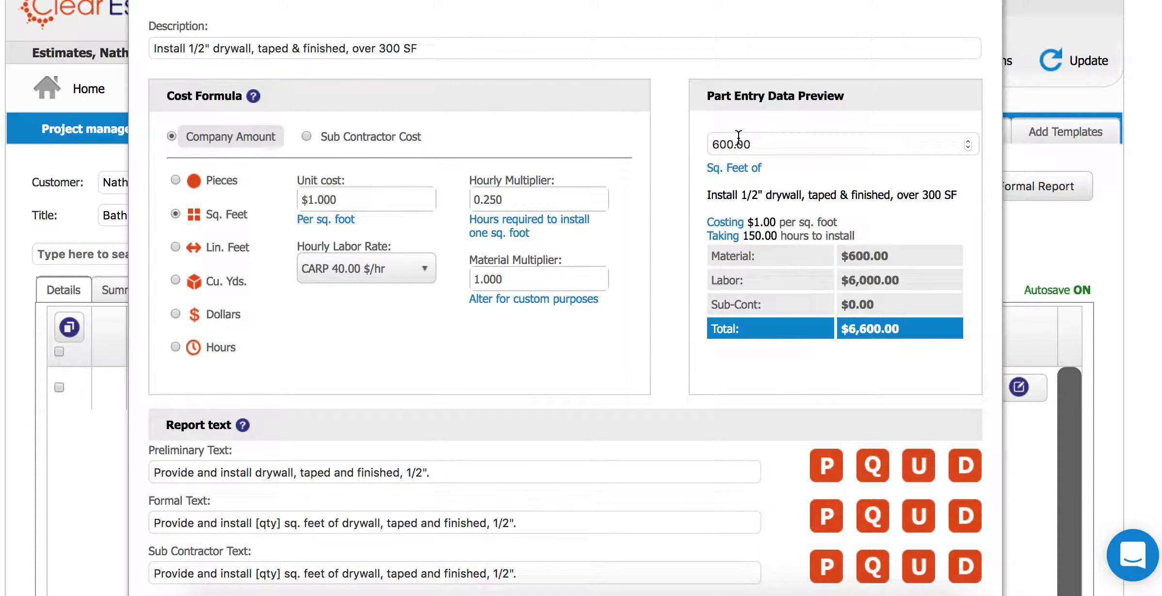
- Set the Hourly Labor Rate to TEST 27.95 $/hr, previewing $4,192.50 labor
click(359, 282)
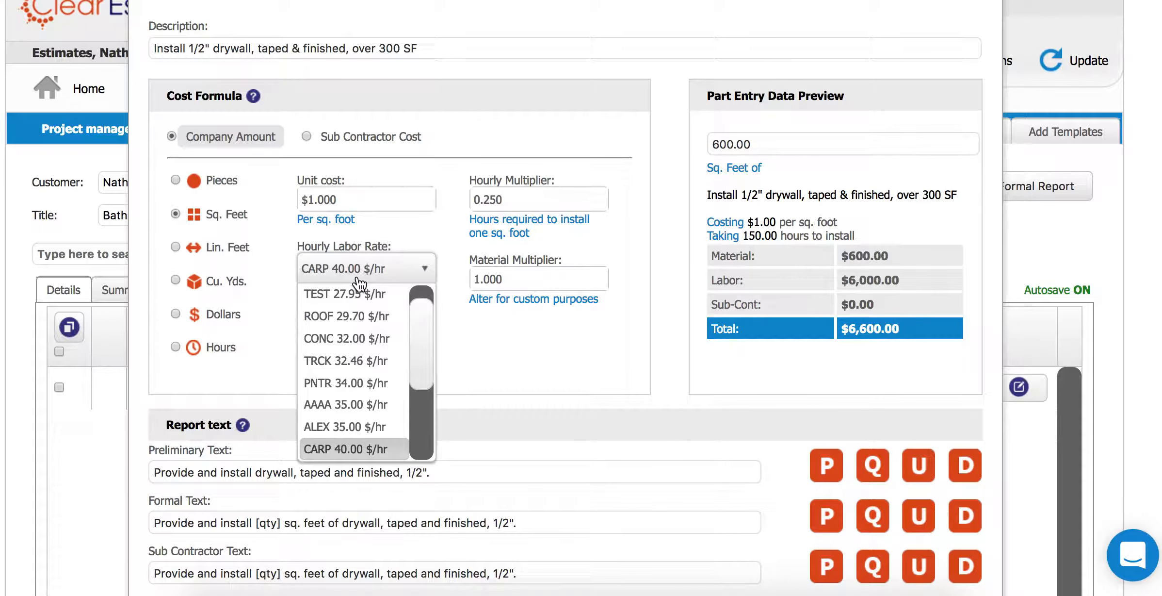
click(341, 302)
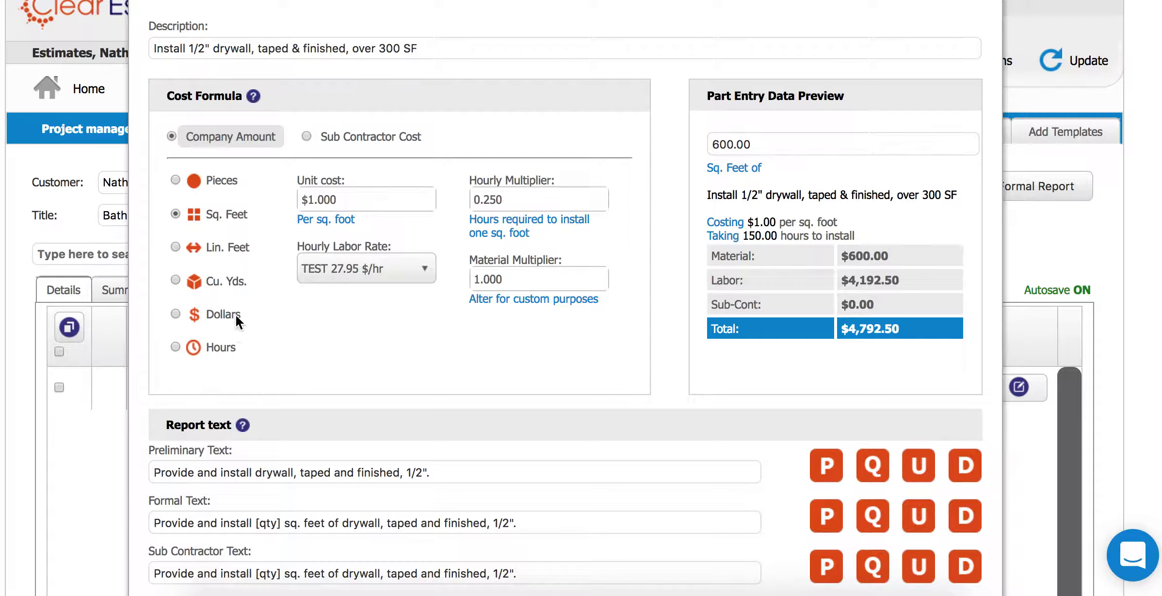
- Change the part's unit from square feet to Dollars, leaving $600.00 material only
click(175, 179)
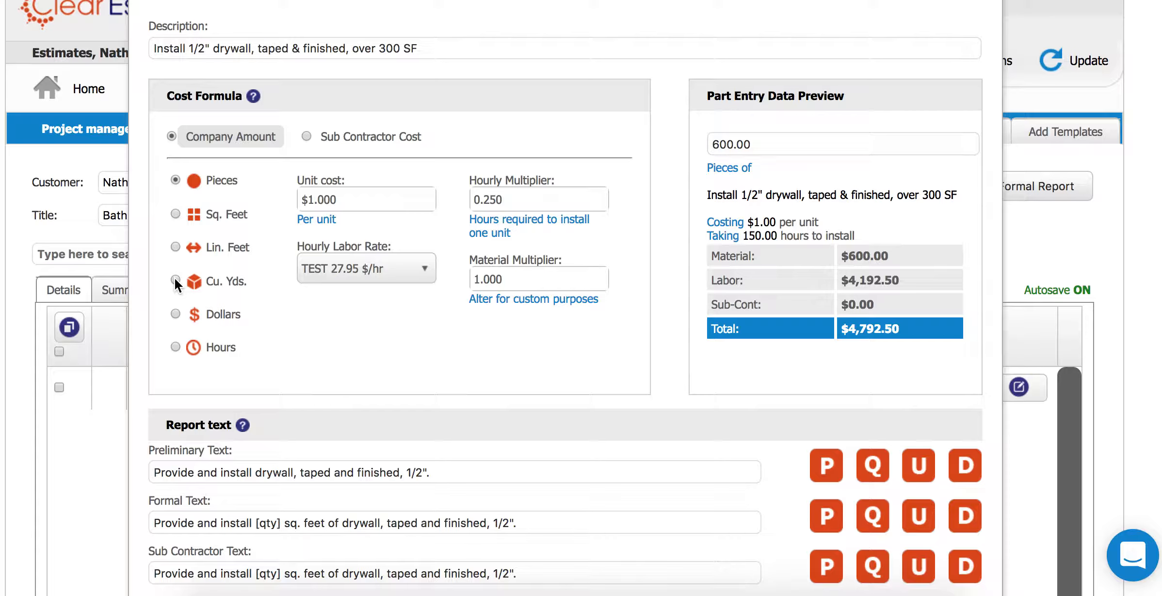
click(175, 313)
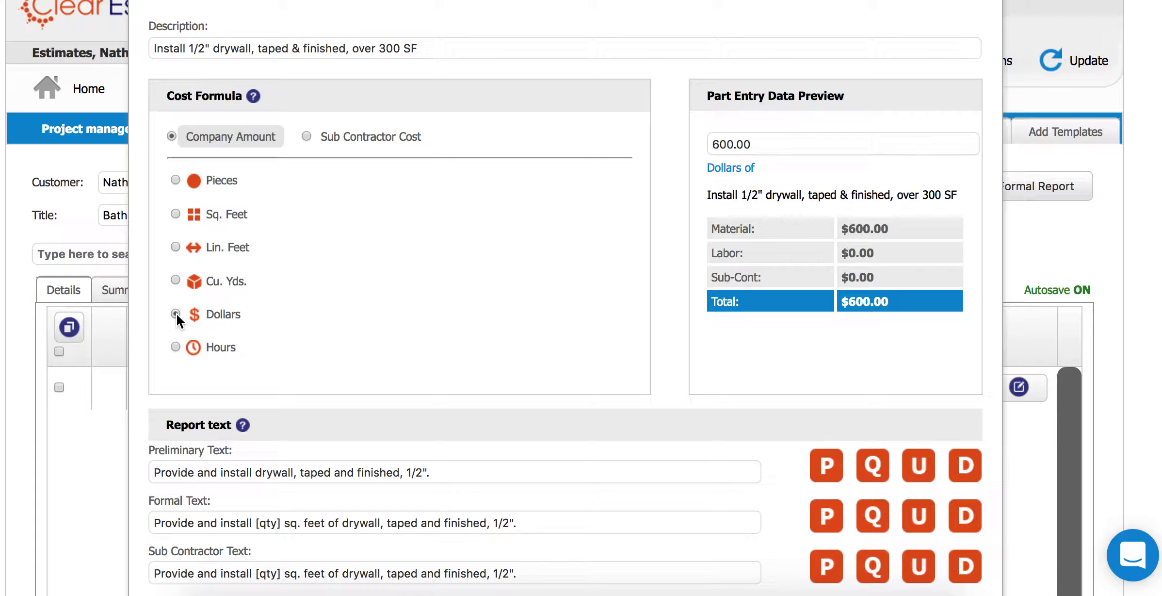
click(753, 144)
drag(752, 144, 650, 132)
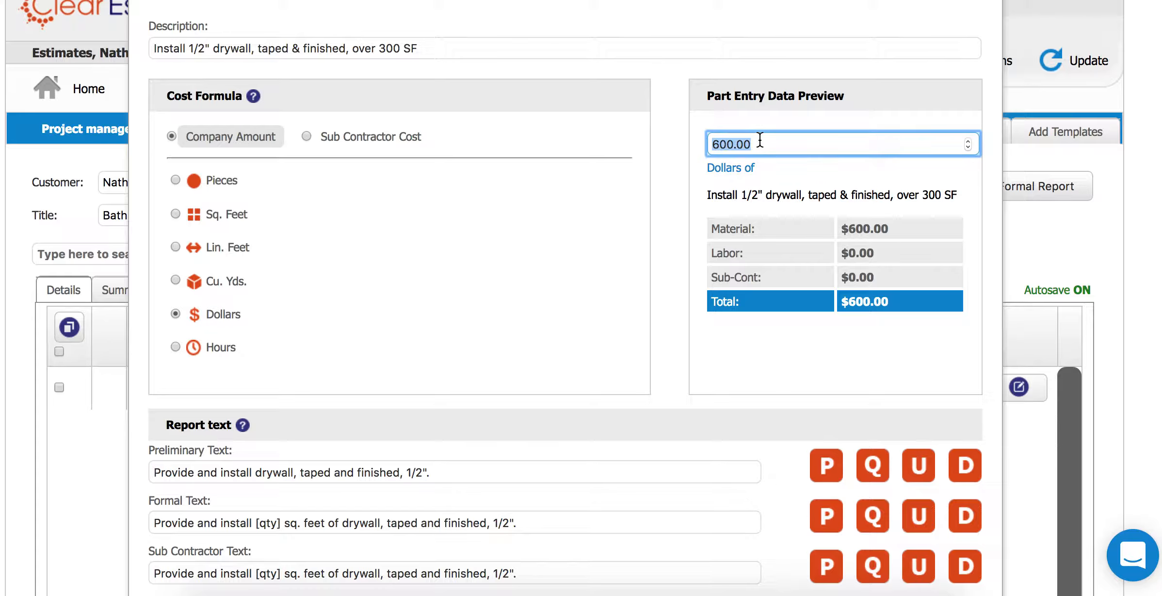
text(1000)
click(655, 162)
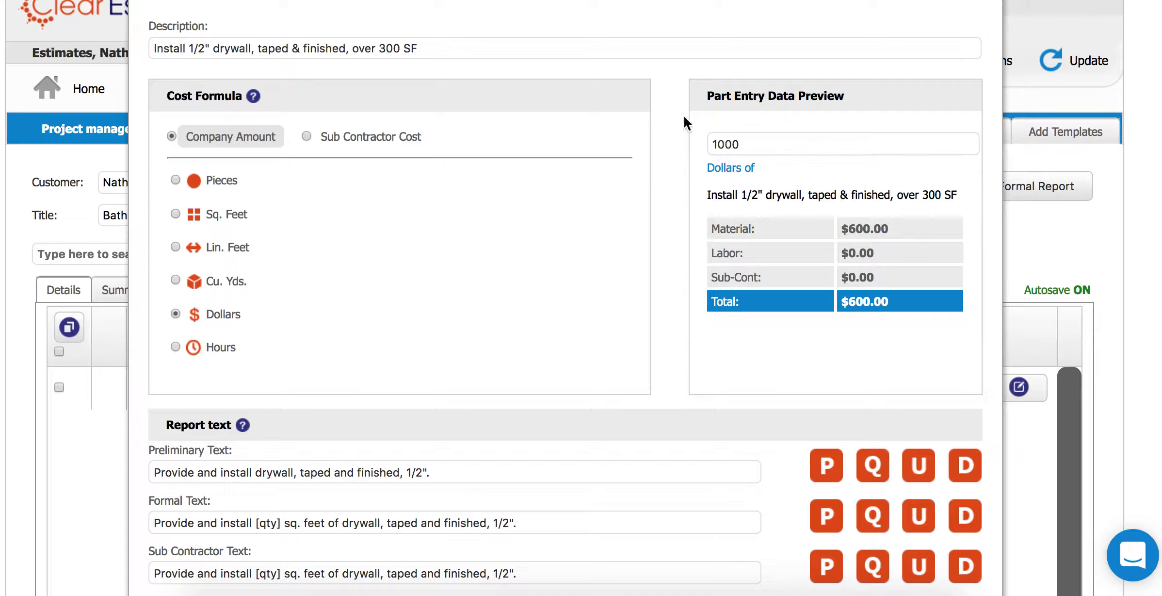
drag(749, 145, 656, 138)
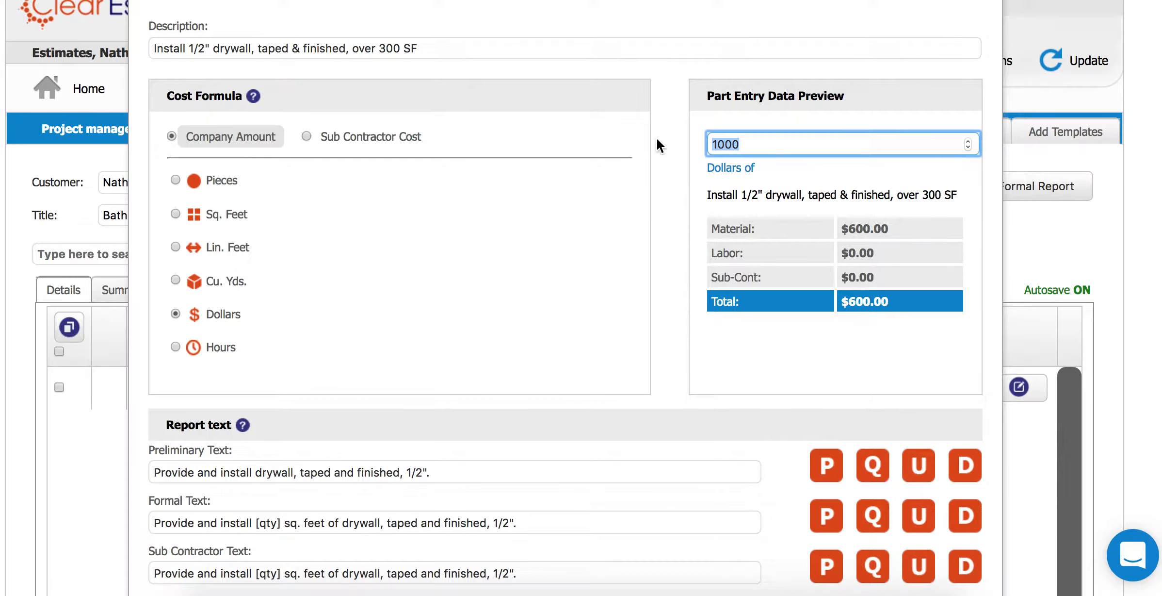
text(600)
click(647, 172)
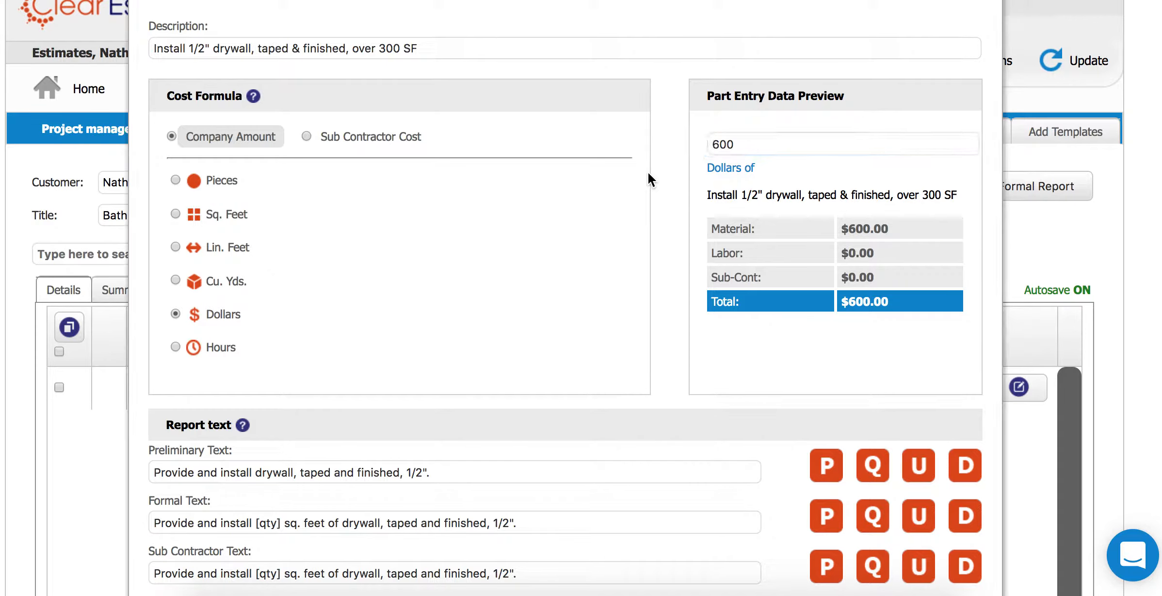
- Measure the drywall part in Hours at the ROOF 29.70 $/hr labor rate
click(176, 347)
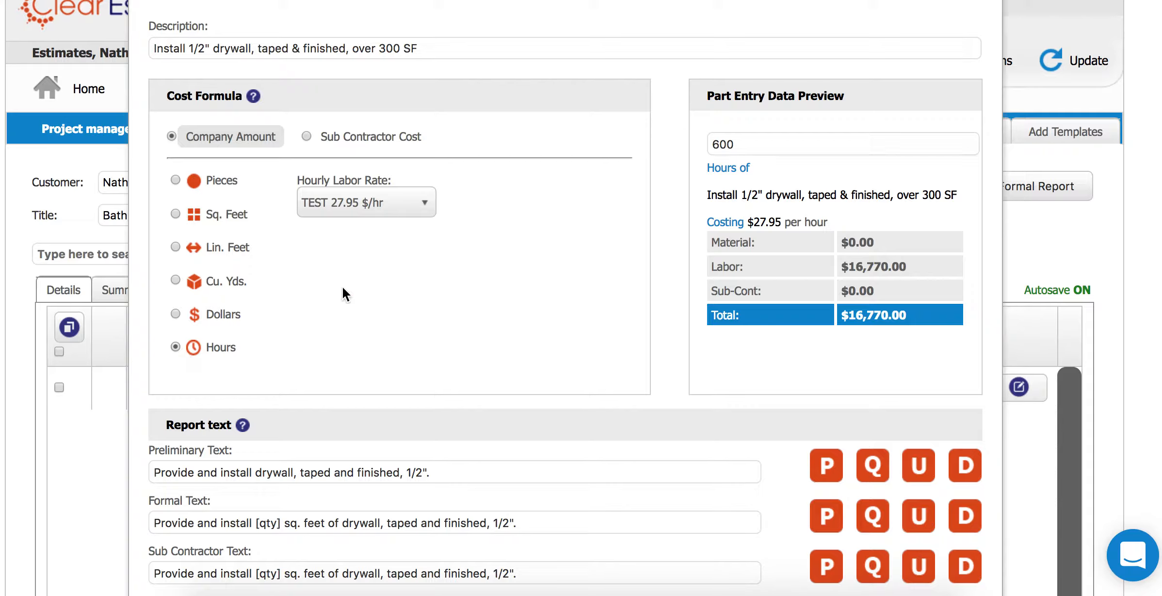
click(320, 206)
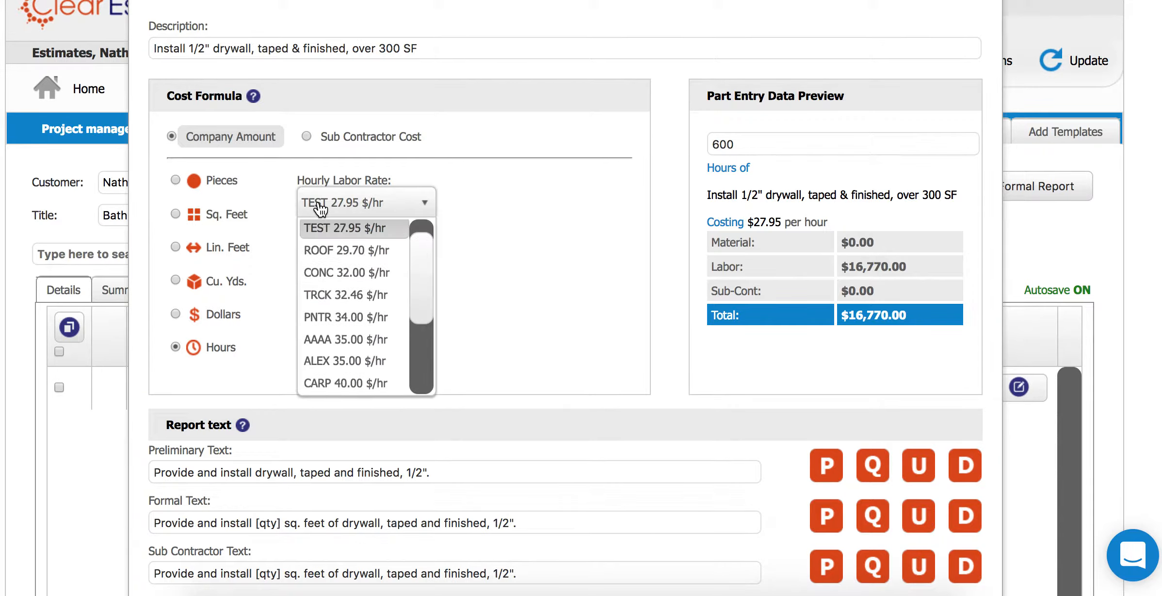
click(362, 249)
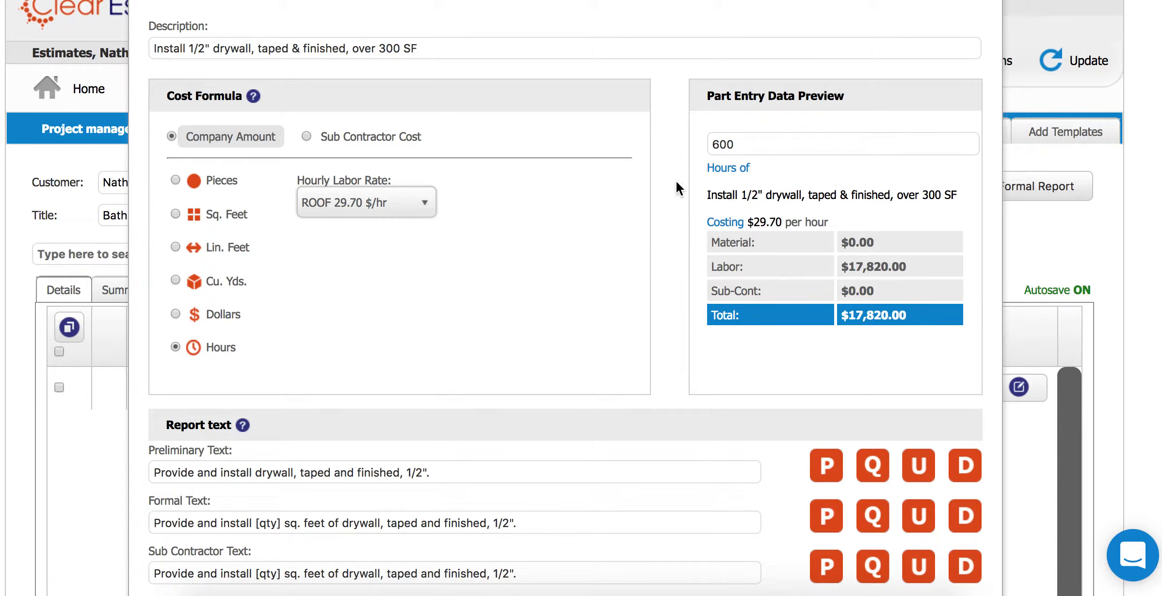
- Re-enter the preview quantity of 600 and scroll down to the Save Part button
double_click(721, 145)
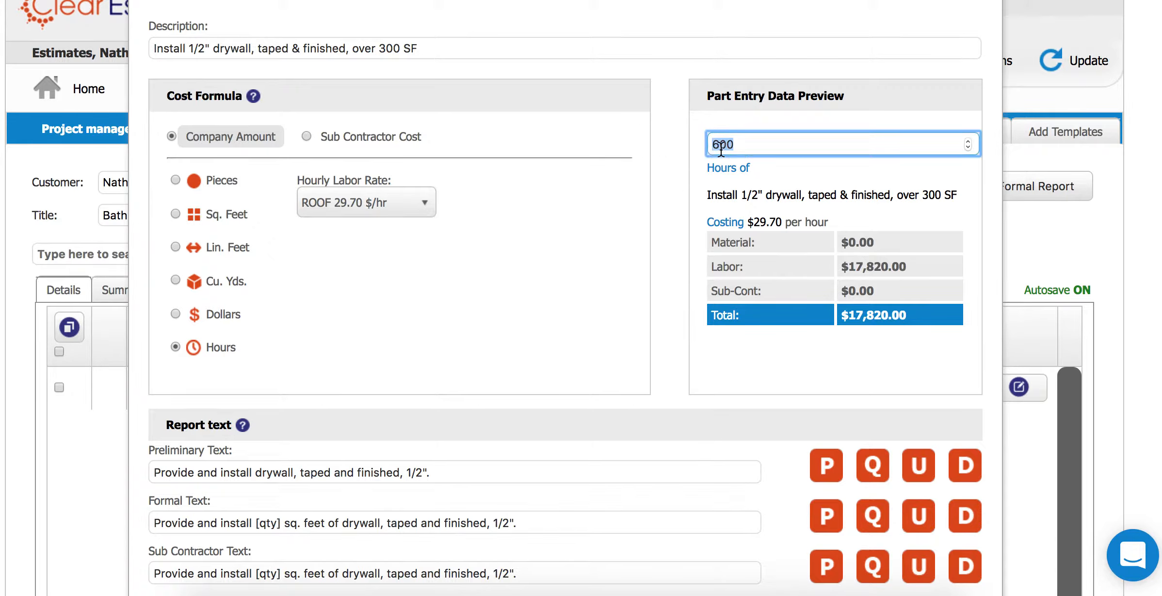
text(10)
text(600)
click(644, 236)
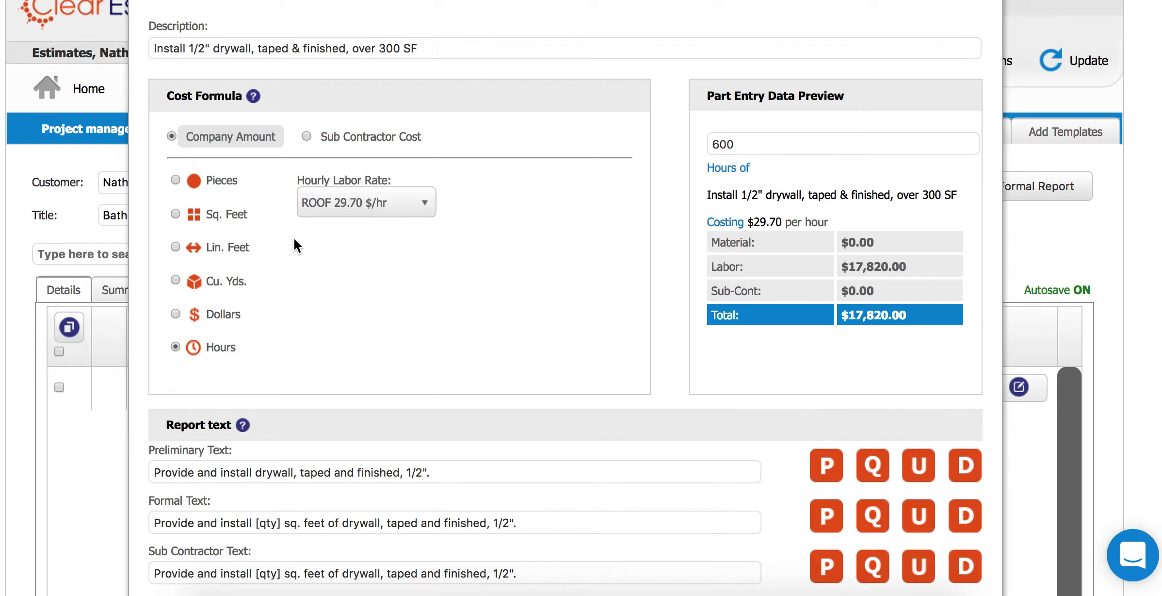
scroll(520, 310, down, 6)
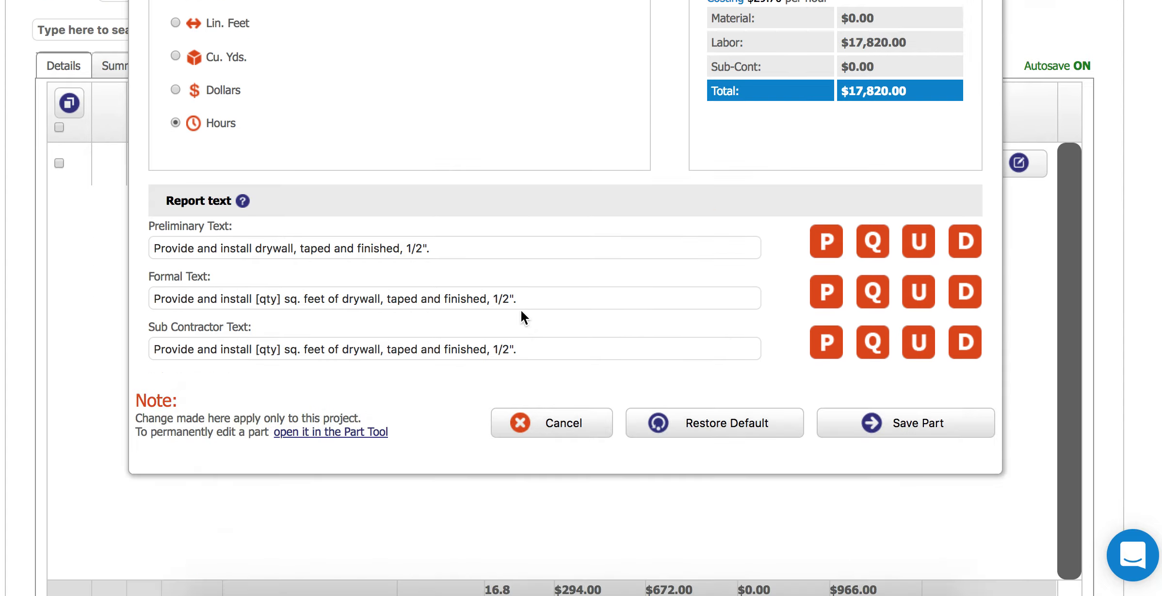